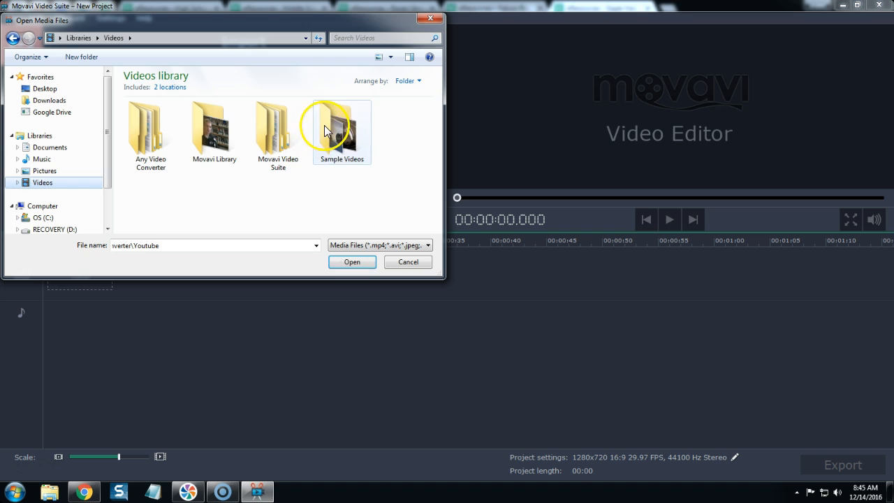
Import the Wildlife sample video into the project and preview the first few seconds
double_click(222, 127)
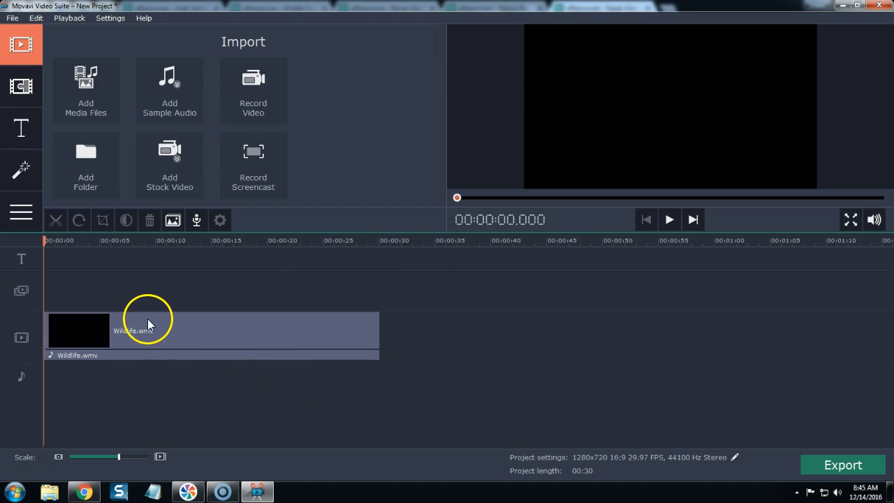
click(671, 221)
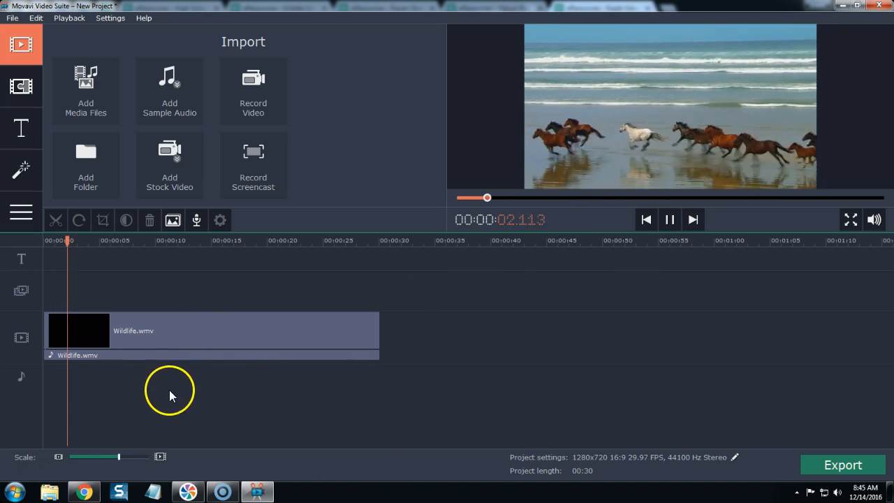
click(668, 221)
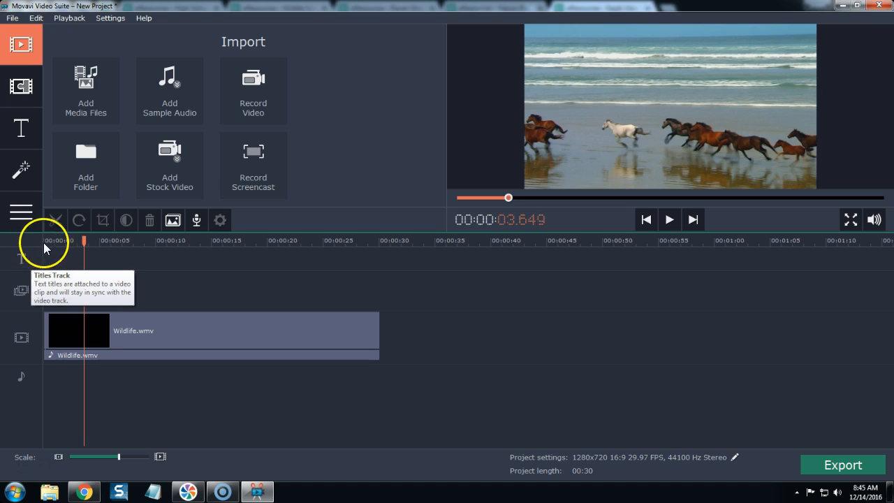
Import the News Clip video and place it on the overlay track above Wildlife, starting at about 5.5 seconds
click(98, 101)
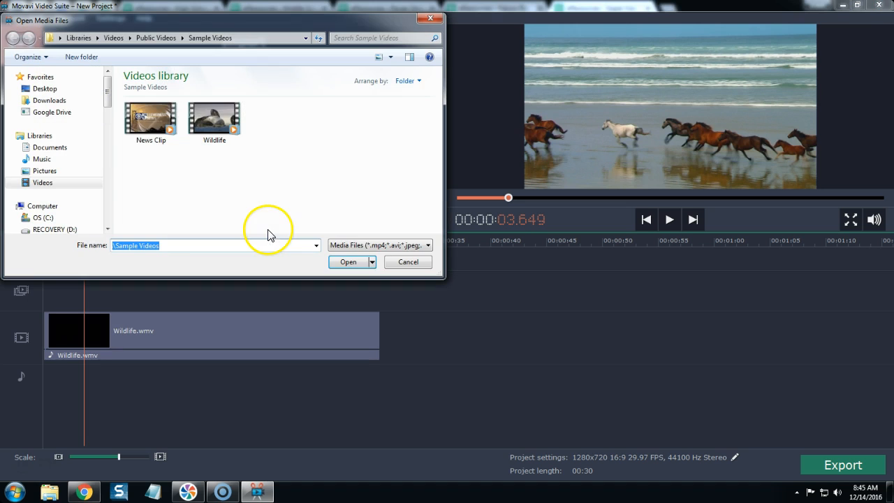
click(147, 115)
click(356, 262)
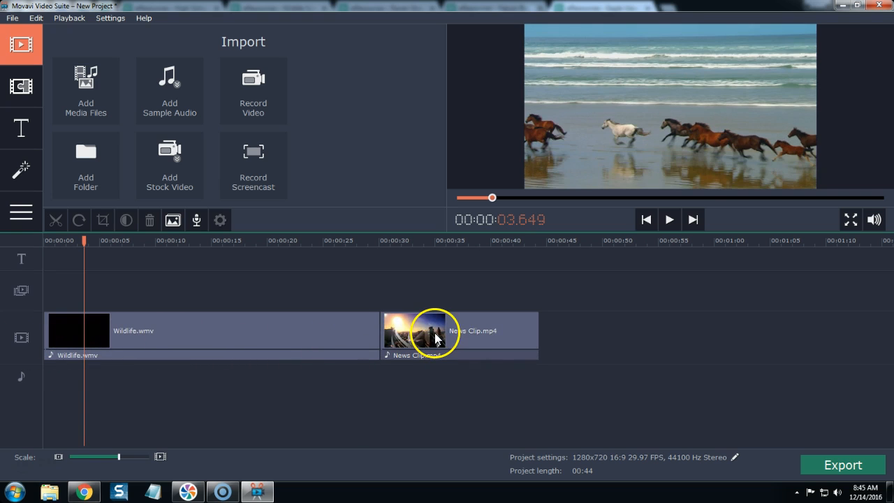
drag(426, 338, 149, 286)
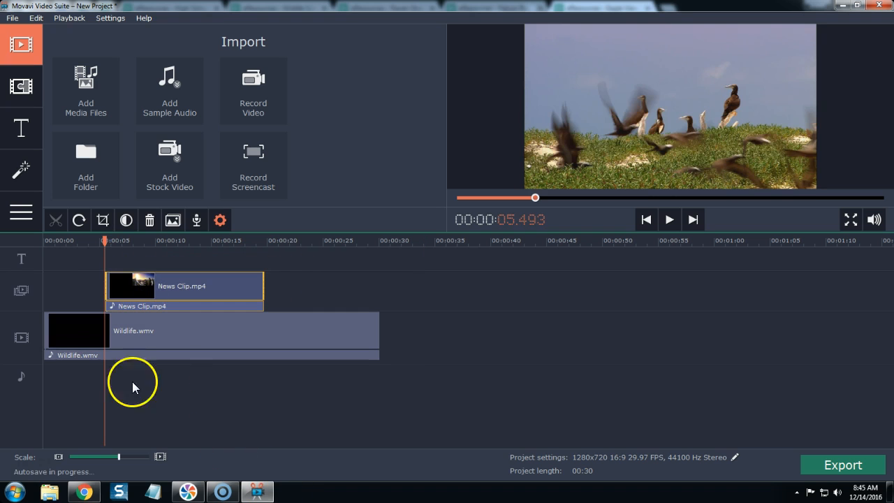
Preview the News Clip overlay at about 8 seconds and open its overlay settings
drag(105, 240, 133, 240)
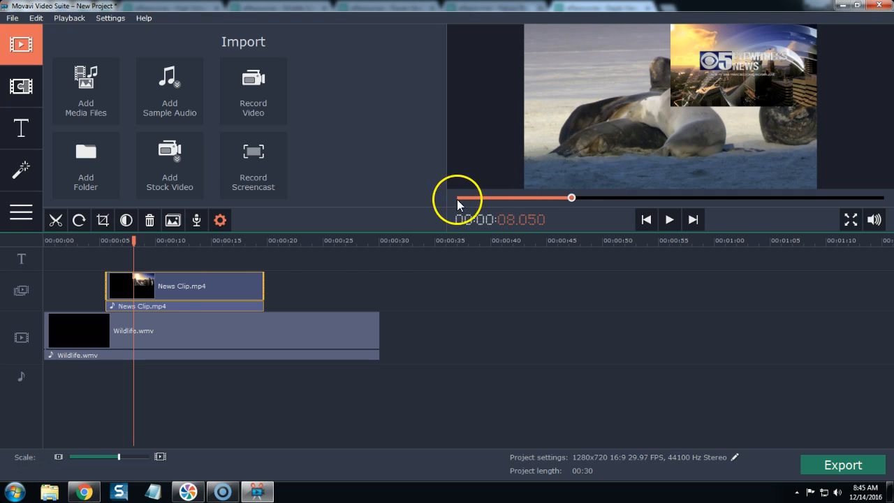
double_click(121, 285)
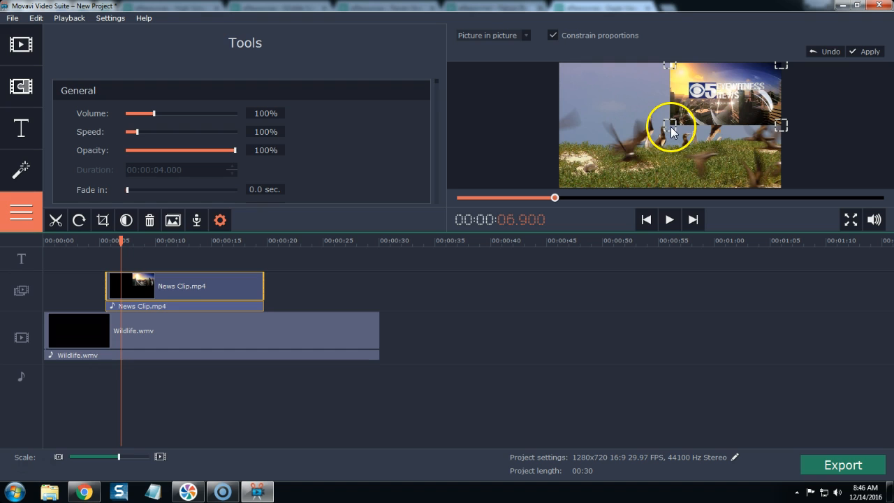
Try the Side by side overlay mode for News Clip, placing it in the right half and in the left half
click(525, 35)
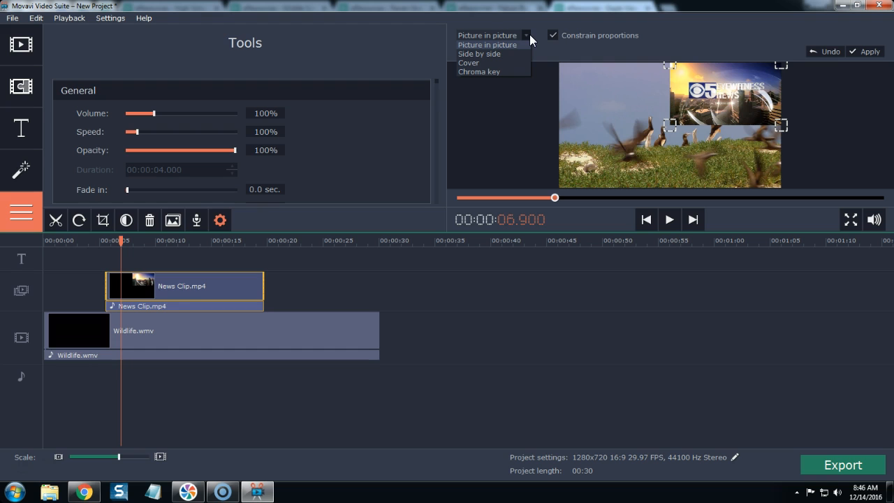
click(511, 54)
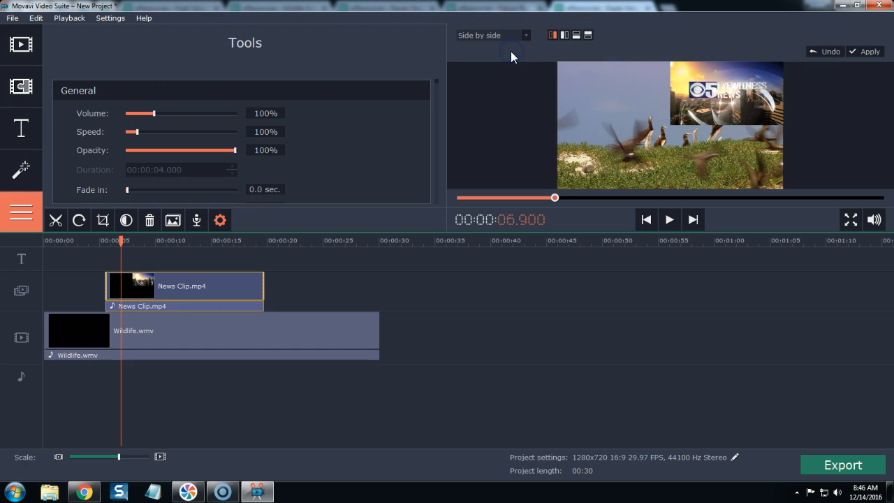
click(561, 37)
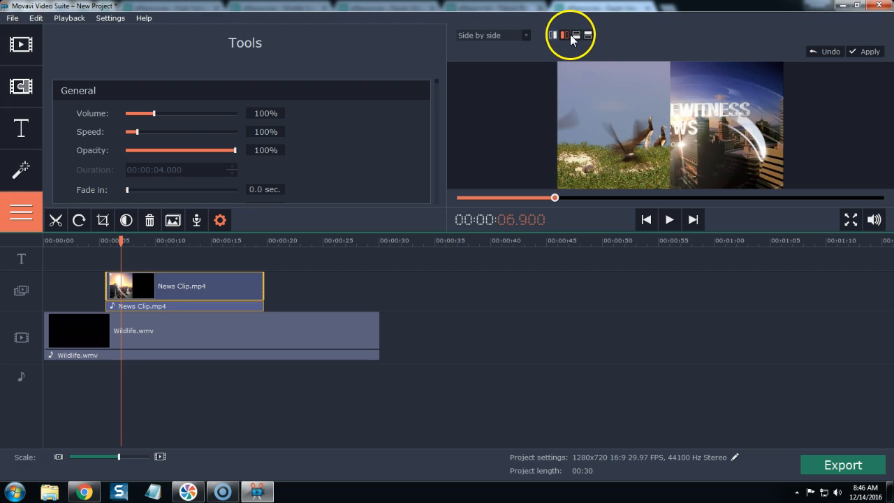
click(553, 36)
Set the News Clip overlay mode to Cover and play the timeline from just before the overlay begins
click(527, 35)
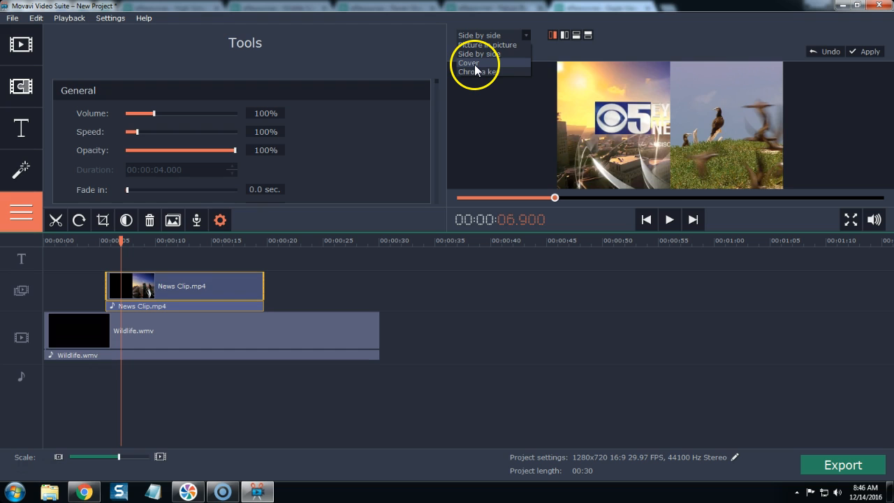
click(475, 63)
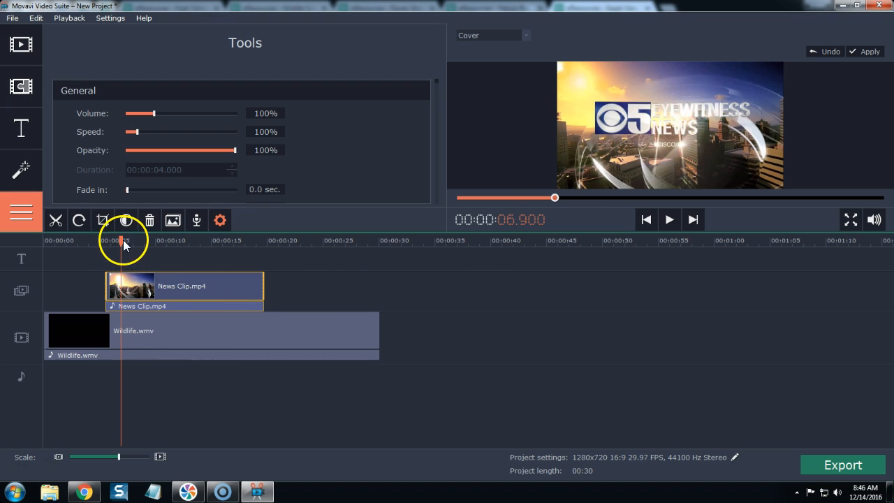
drag(121, 240, 95, 241)
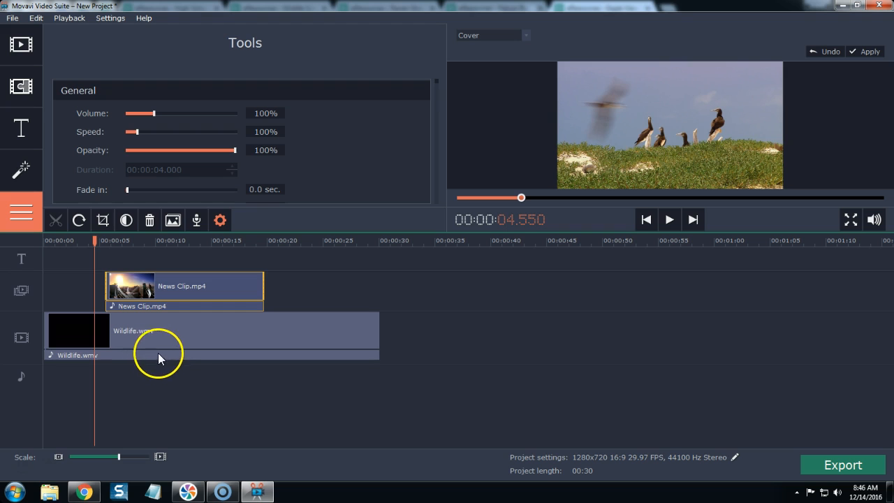
drag(94, 240, 87, 240)
key(space)
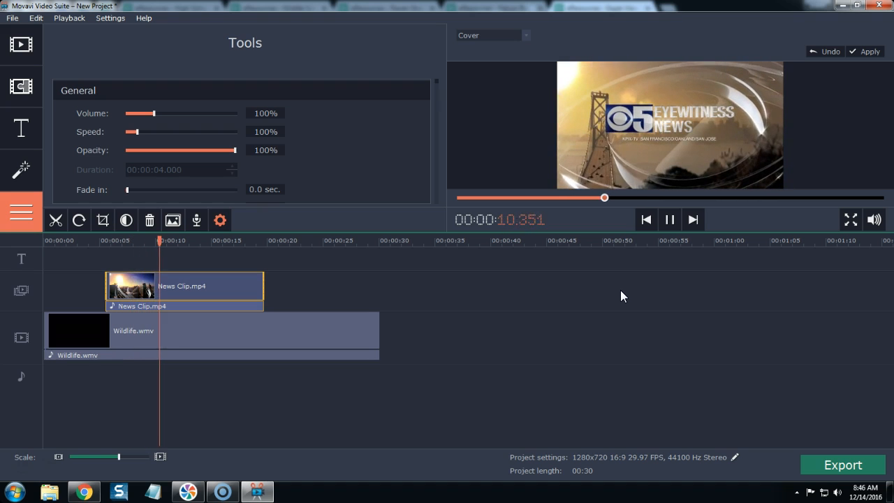
key(space)
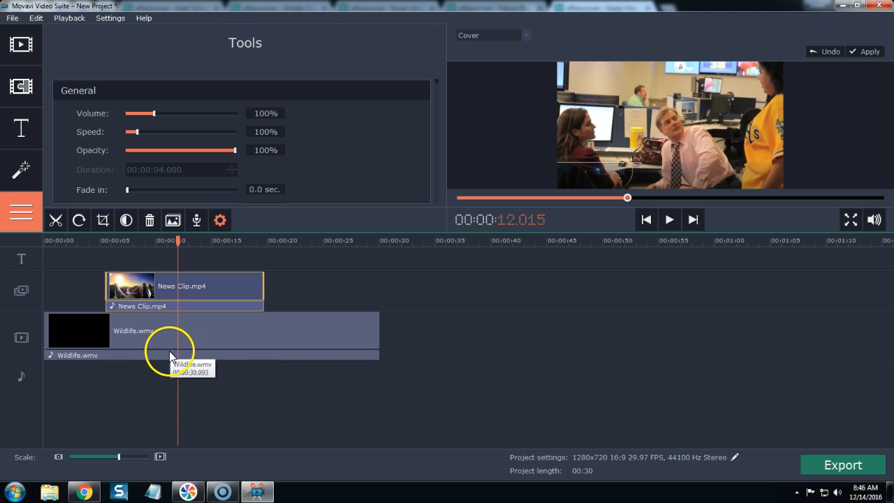
Delete the audio attached to the News Clip overlay while keeping its video
click(136, 312)
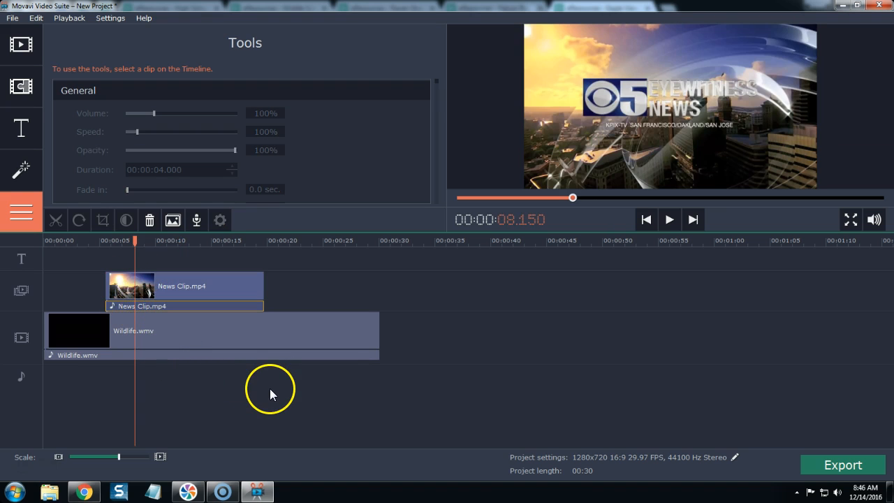
click(208, 288)
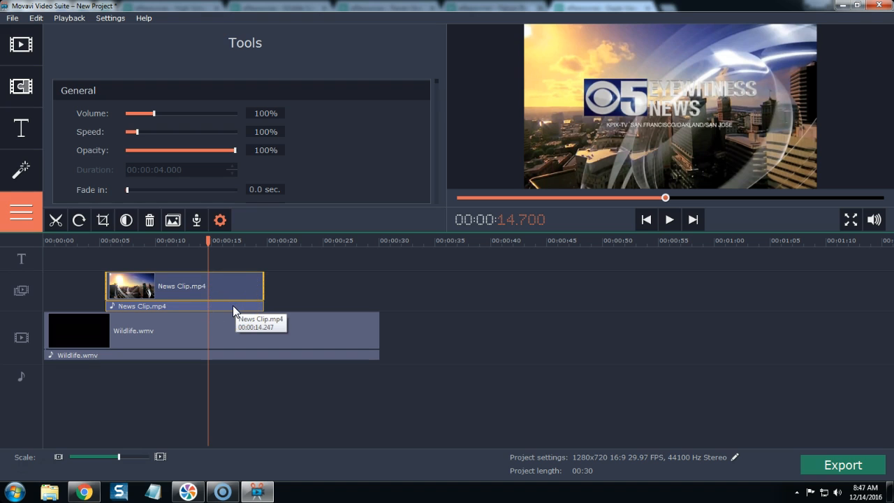
click(172, 305)
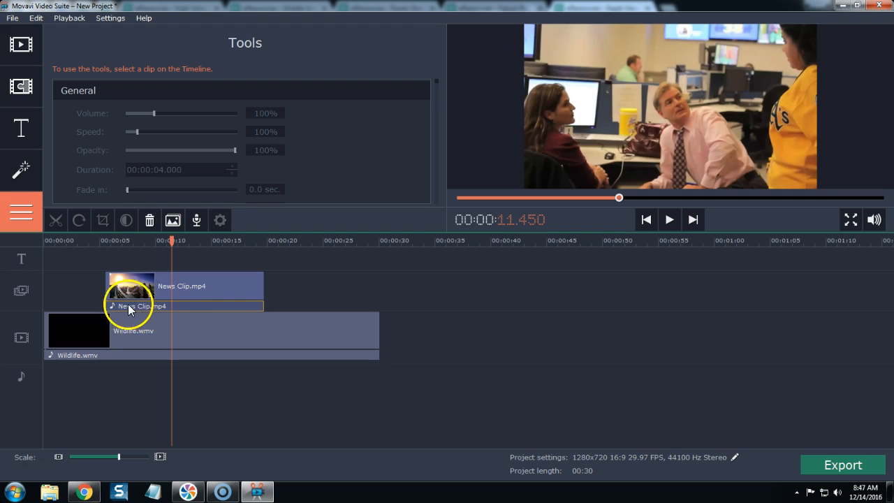
key(Delete)
click(184, 307)
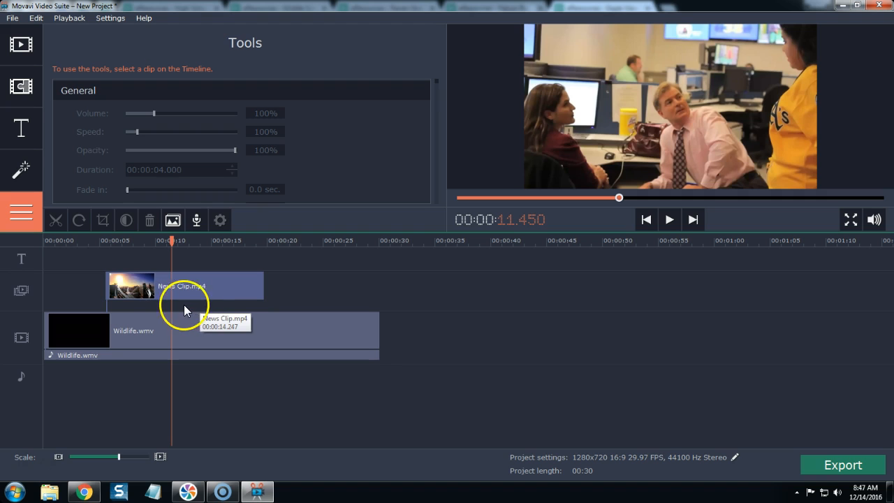
Play the overlaid section from about 7.4 seconds to check the News Clip picture with the Wildlife audio
drag(173, 241, 126, 241)
click(93, 357)
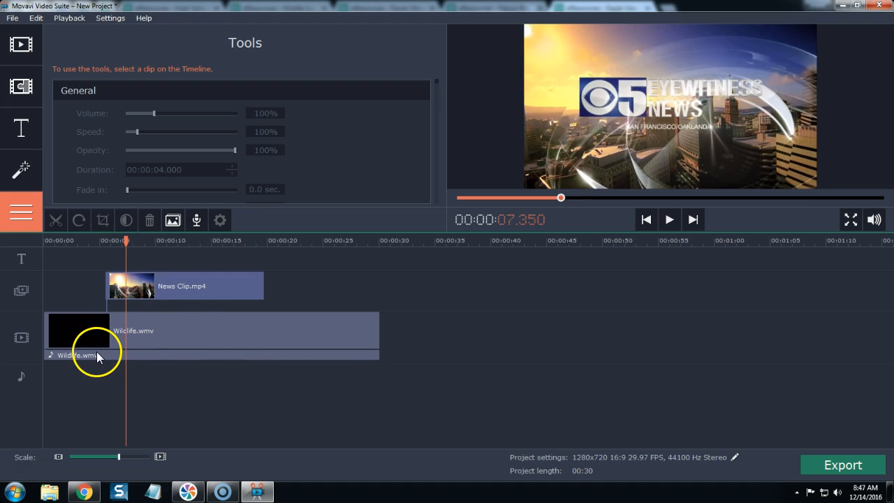
key(space)
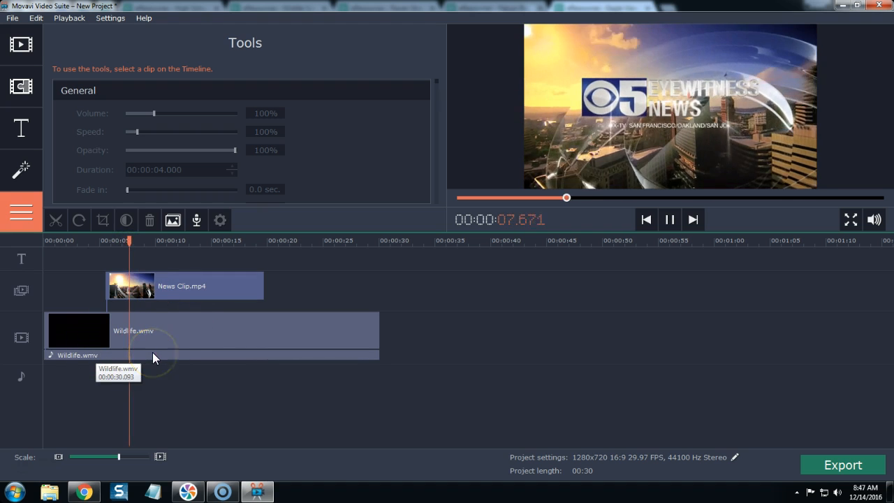
key(space)
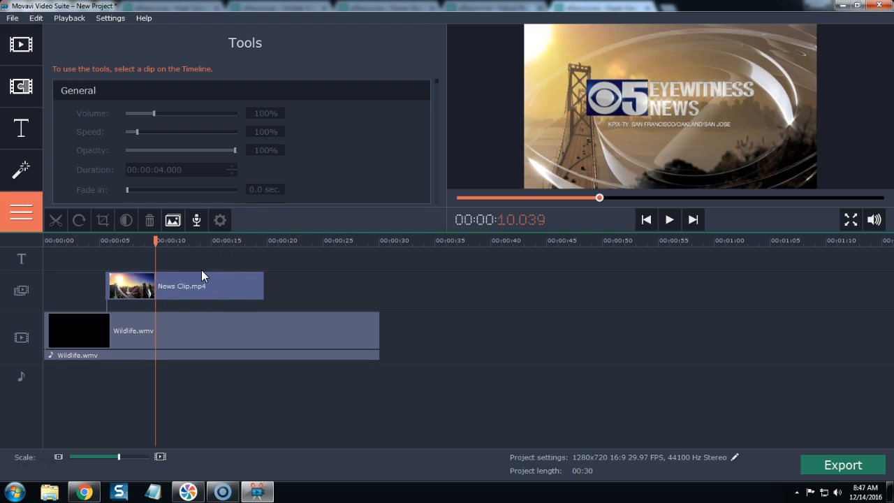
Import Wildlife again and place the copy on an overlay row below News Clip, starting at about 4.6 seconds
click(20, 44)
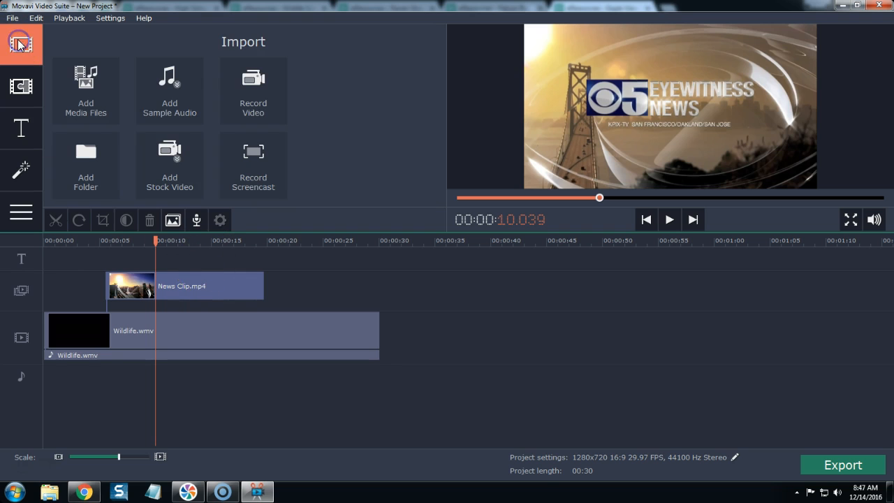
click(83, 101)
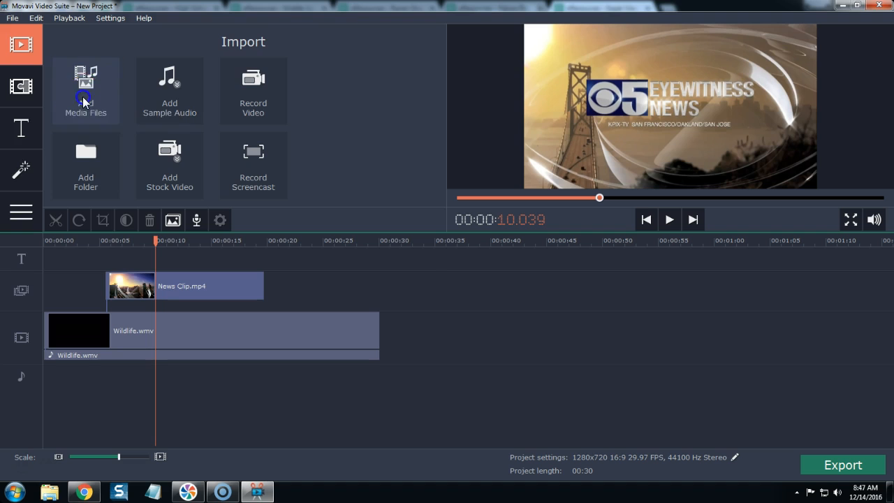
double_click(209, 121)
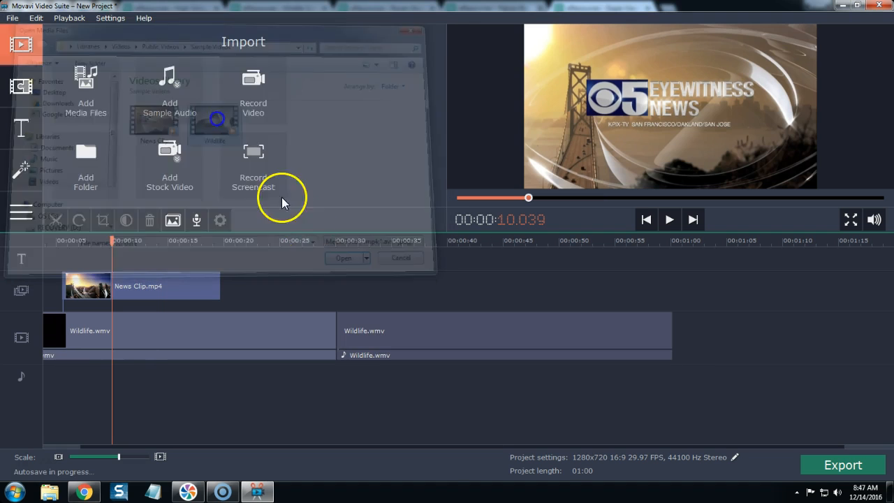
click(438, 337)
drag(438, 338, 181, 283)
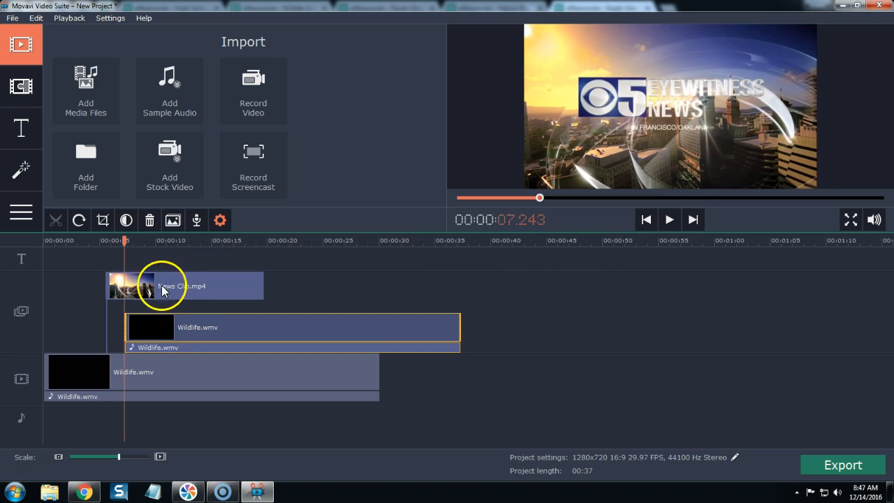
drag(165, 333, 209, 350)
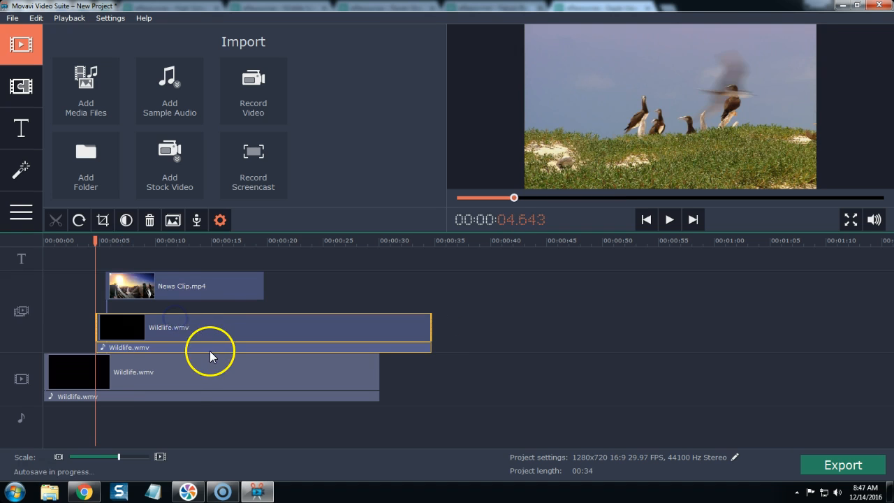
Delete the audio attached to the overlaid Wildlife copy
click(184, 345)
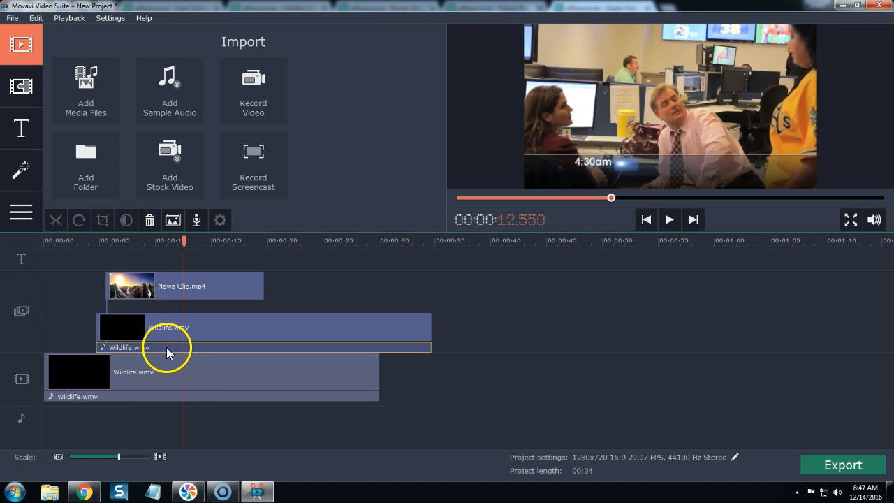
key(Delete)
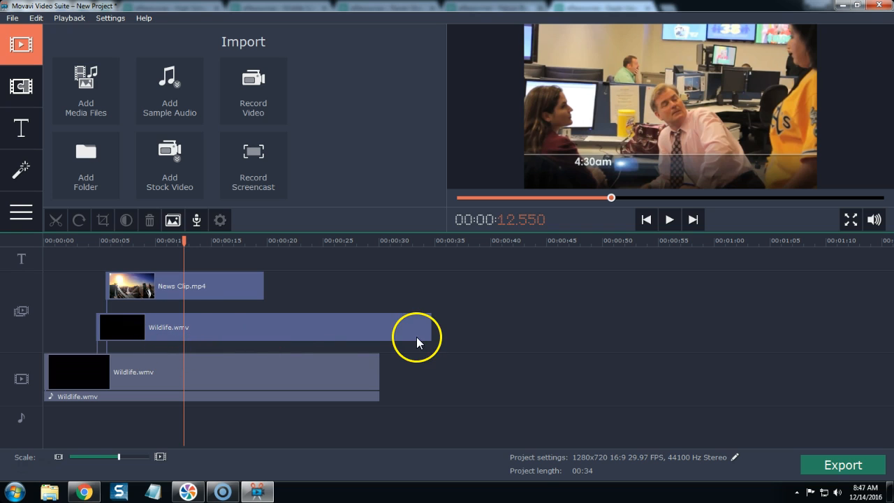
Move the overlaid Wildlife copy above News Clip to start at about 7.6 seconds, and trim its end to about 16.2 seconds
drag(146, 326, 179, 292)
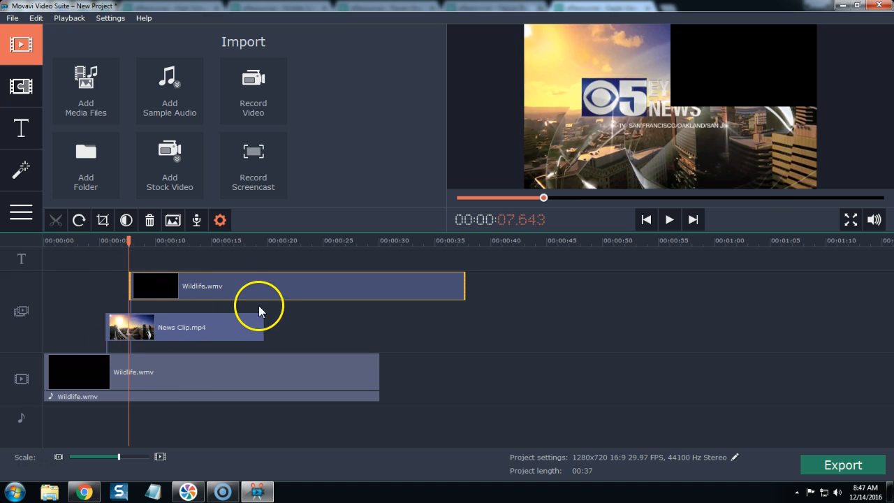
drag(465, 289, 223, 288)
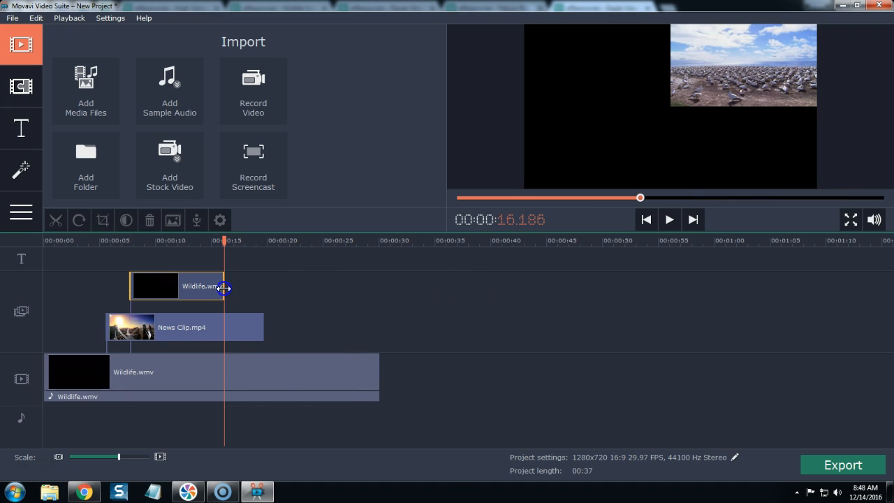
click(74, 263)
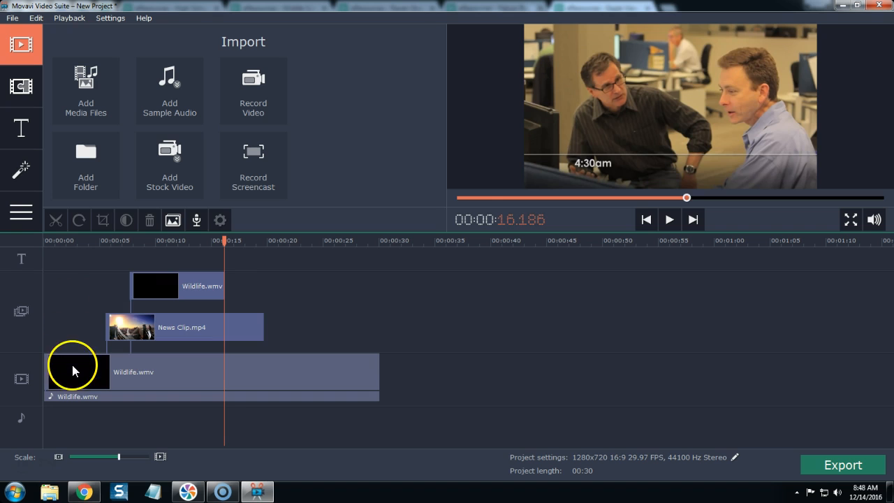
Preview the layered project at about 2.6, 6.8 and 8.9 seconds to compare the picture under each overlay
click(72, 370)
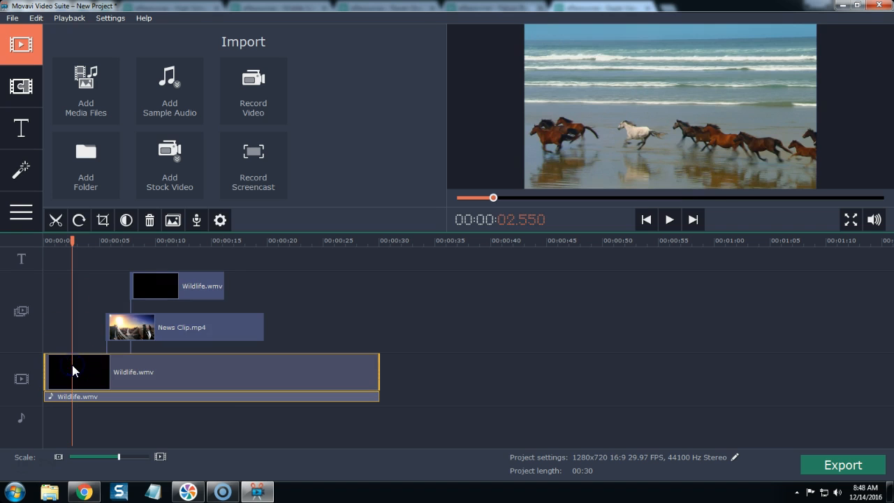
click(120, 370)
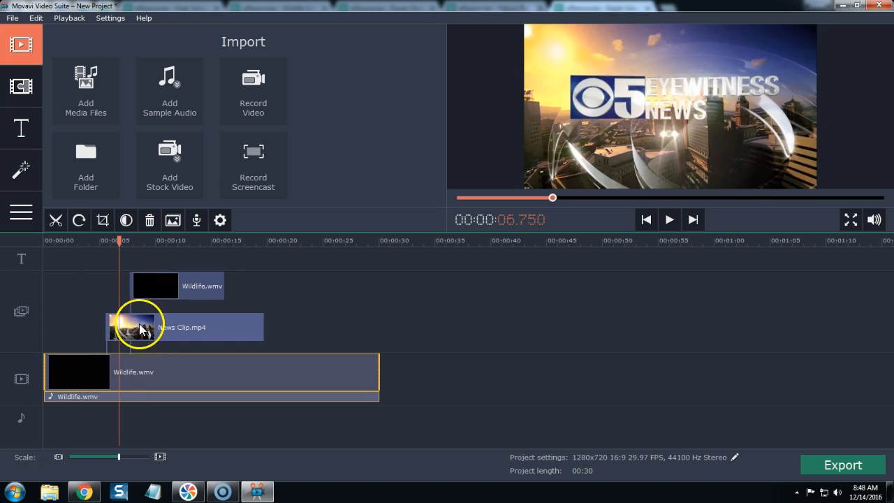
click(144, 373)
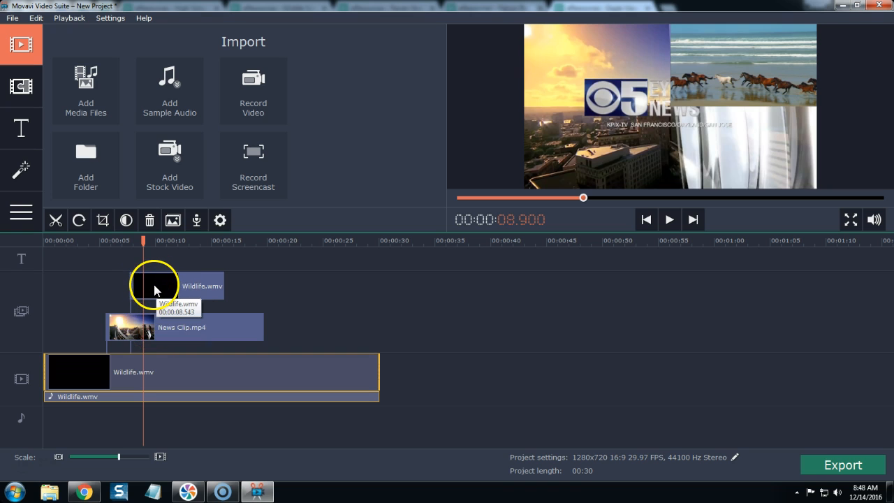
Apply picture-in-picture mode to the overlaid Wildlife copy and play from 7.3 seconds to check it over News Clip
double_click(154, 284)
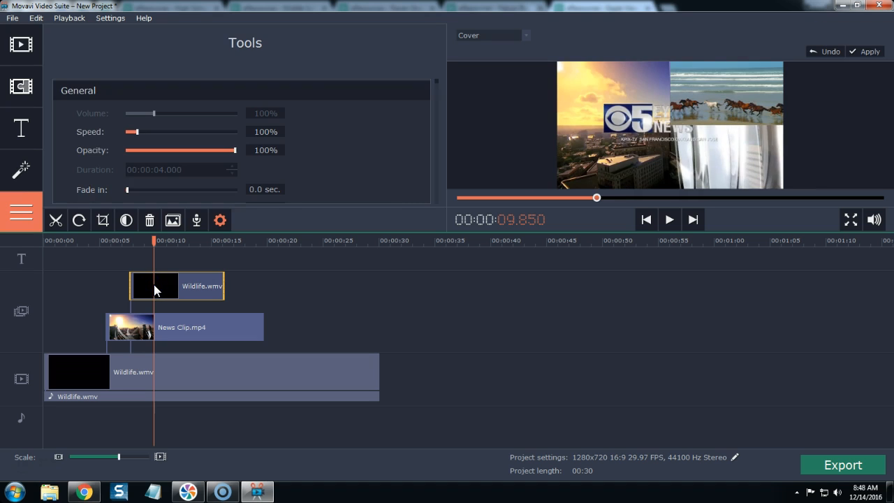
click(527, 35)
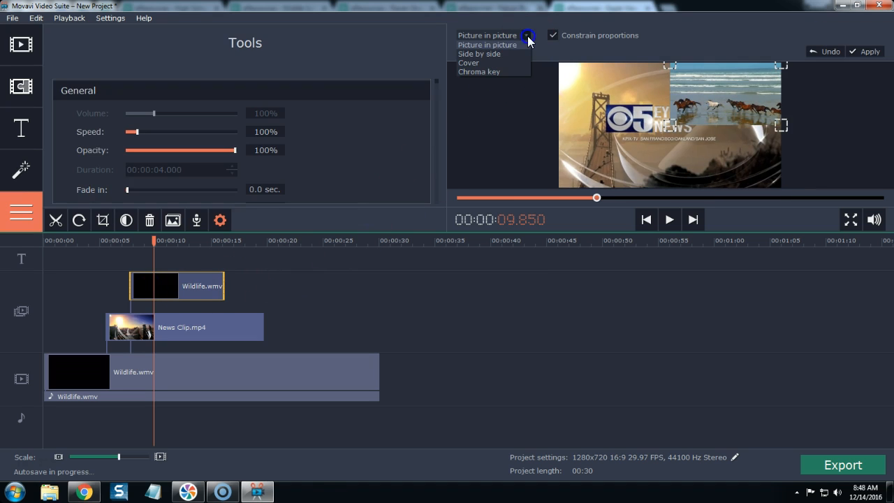
click(478, 67)
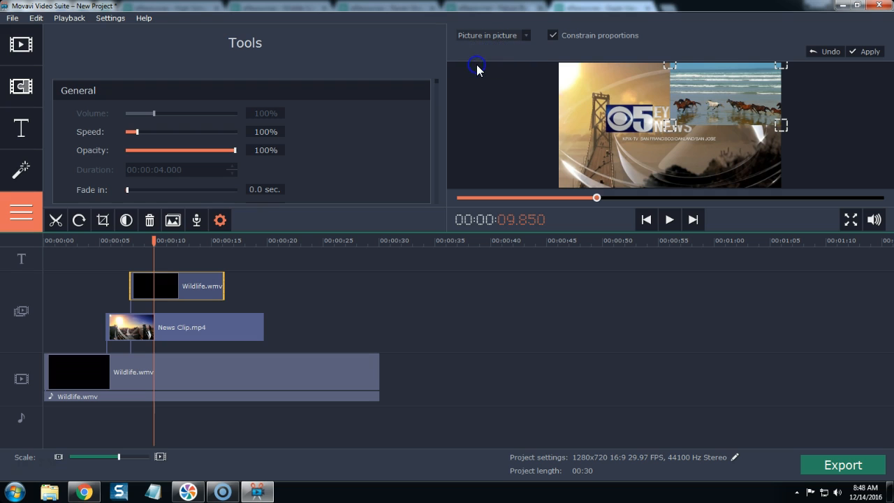
click(866, 52)
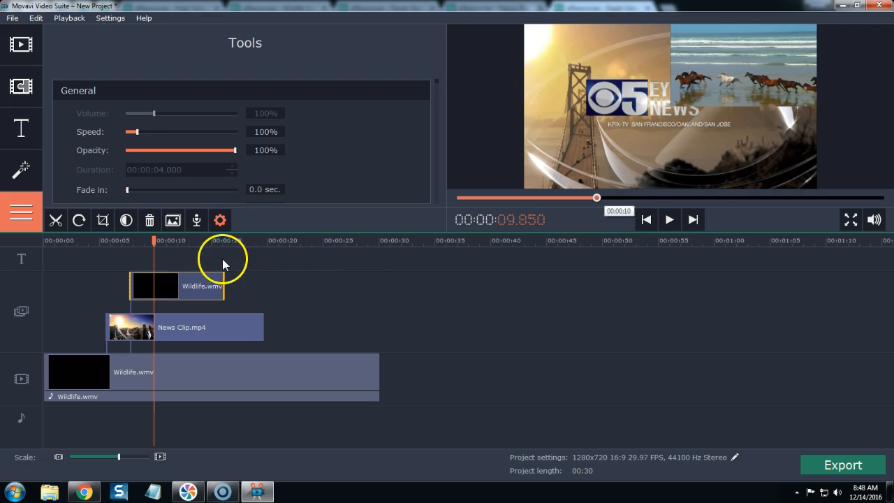
click(125, 240)
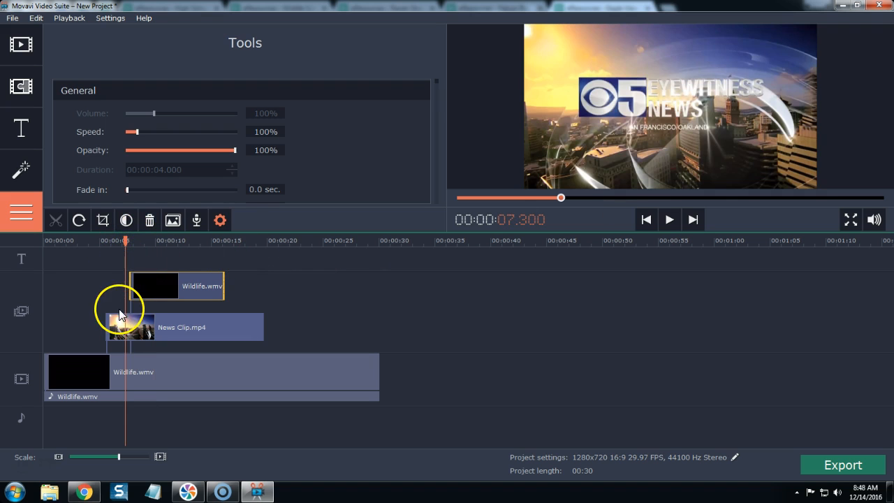
key(space)
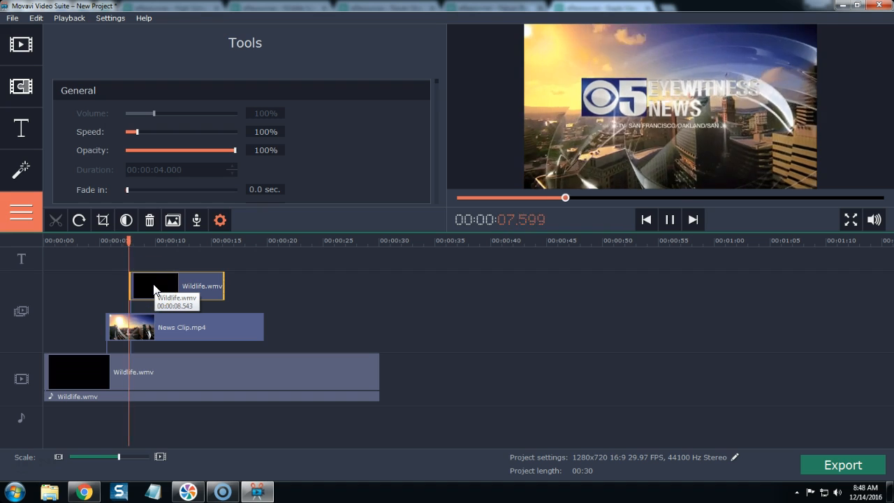
Change the overlaid Wildlife copy's overlay mode to Cover and apply it
click(154, 290)
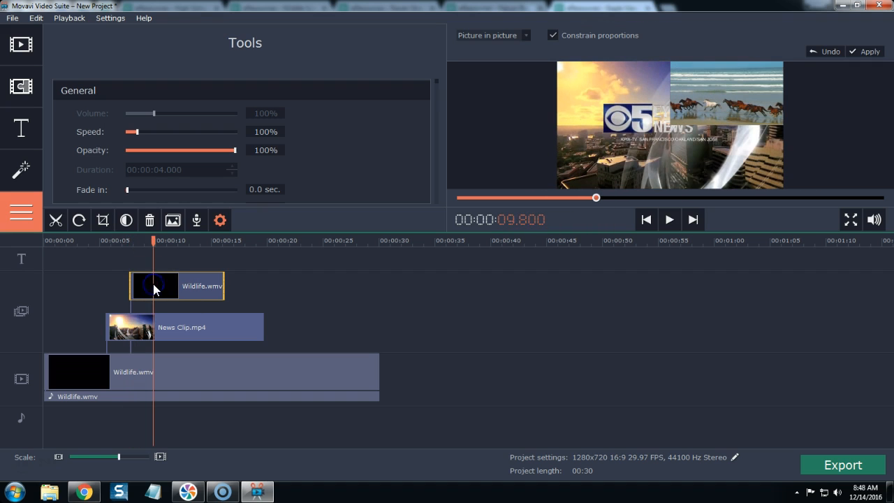
click(527, 36)
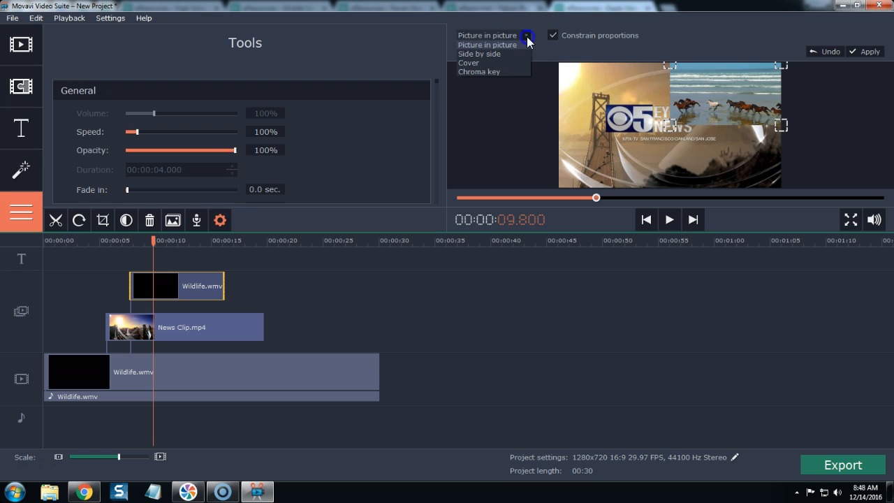
click(469, 63)
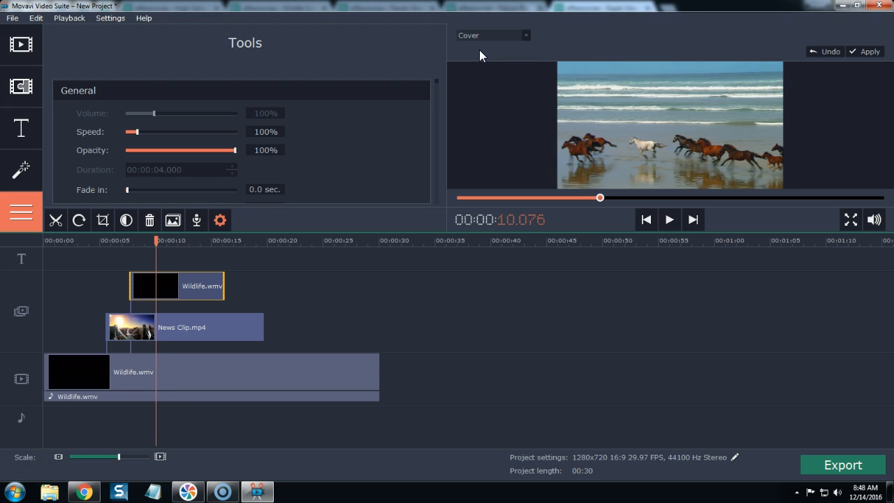
click(866, 52)
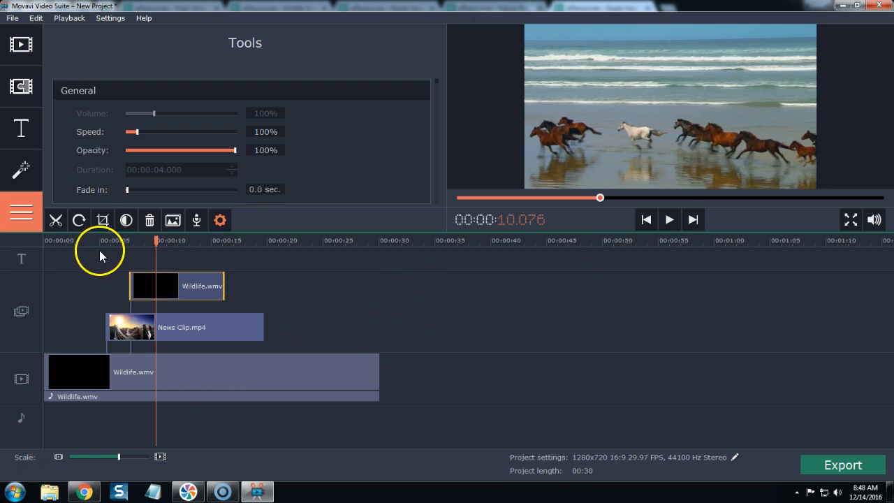
Preview the project at points from 3.9 to about 21.5 seconds to check which clip shows before, during and after the overlays
click(87, 252)
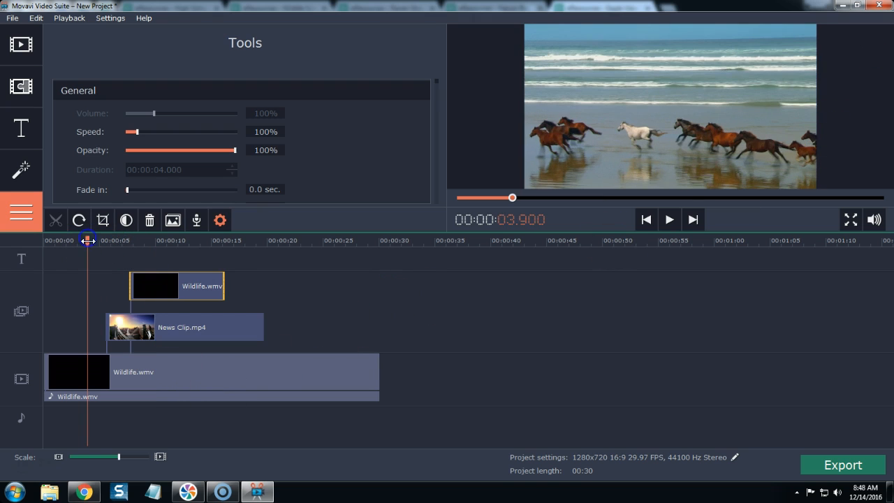
click(95, 377)
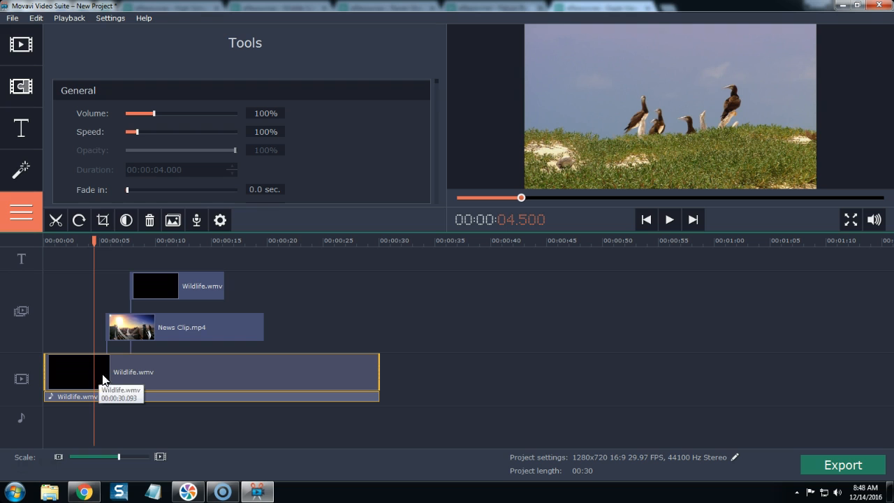
click(116, 372)
click(153, 371)
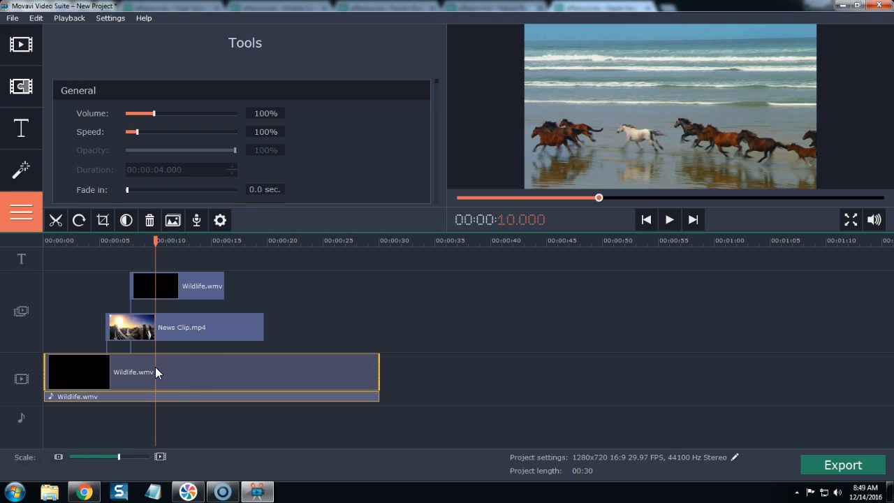
click(235, 376)
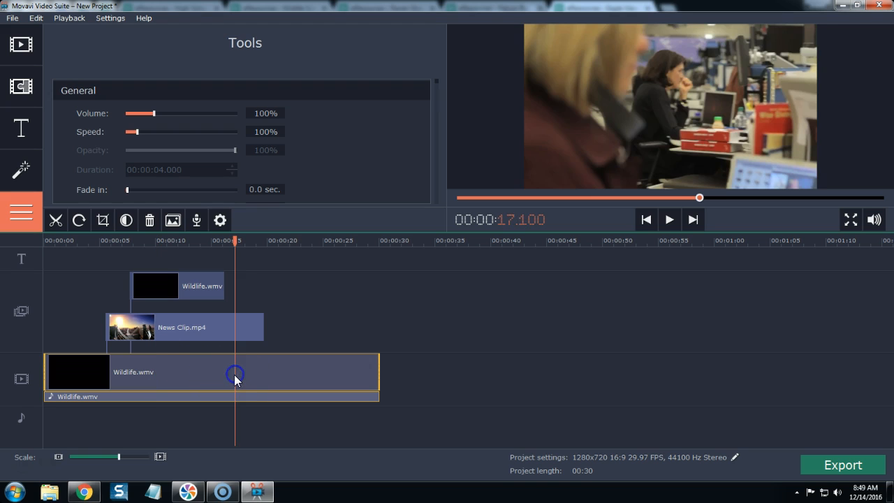
click(284, 379)
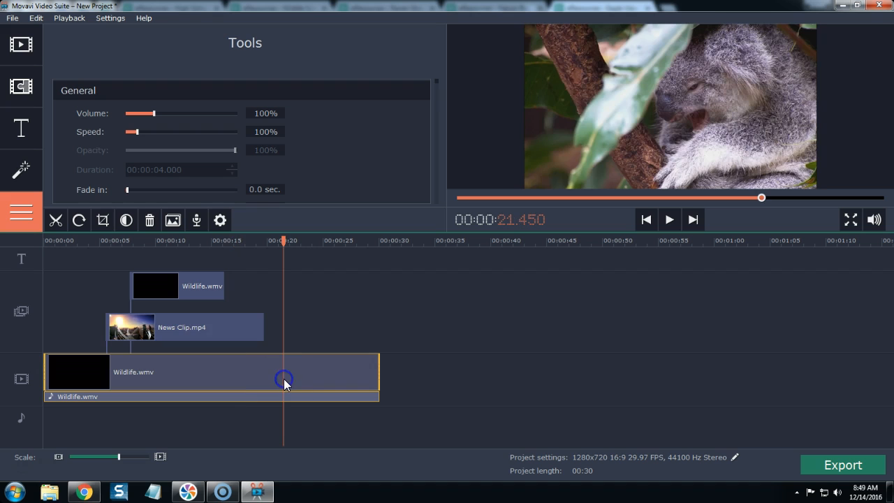